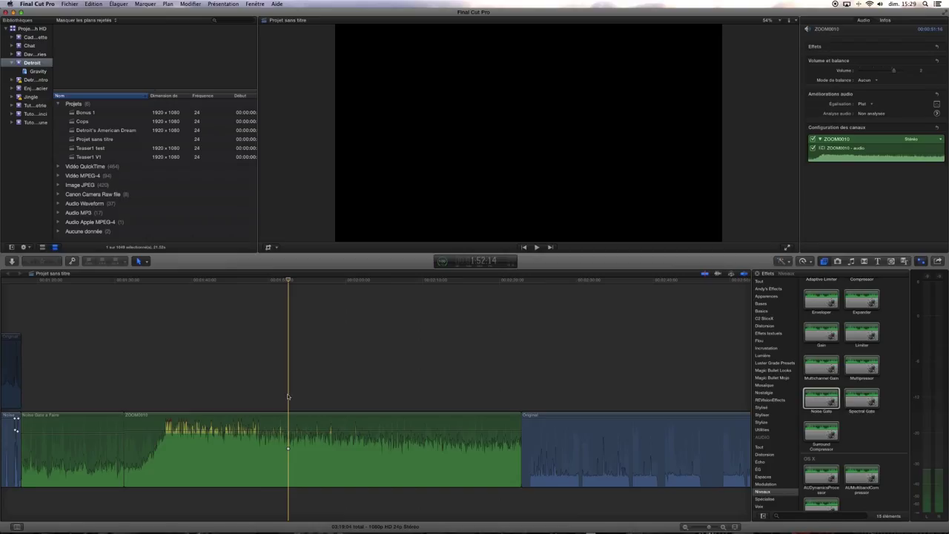
Drag the ZOOM0010 clip's volume line slightly down to lower its dB level.
{"action": "left_click", "coordinate": [259, 430]}
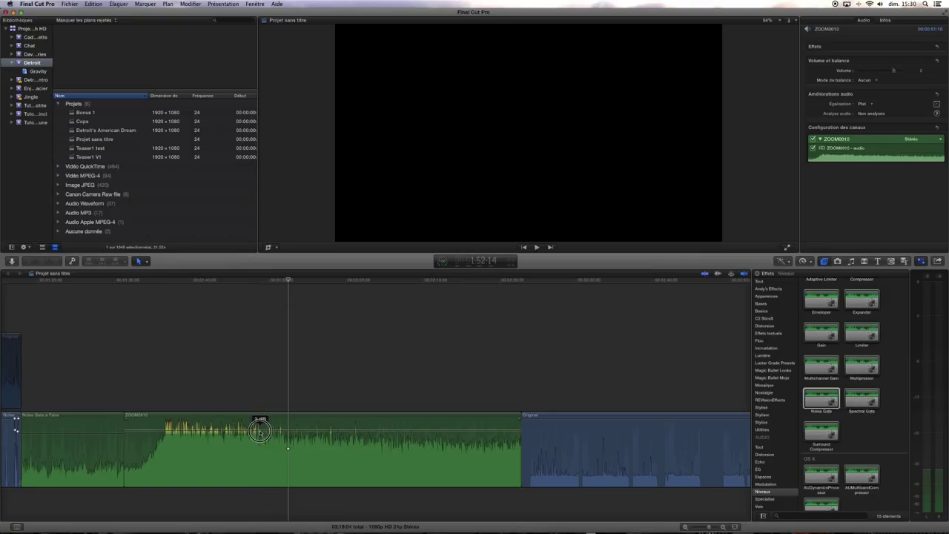
{"action": "left_click_drag", "start_coordinate": [259, 430], "coordinate": [254, 430]}
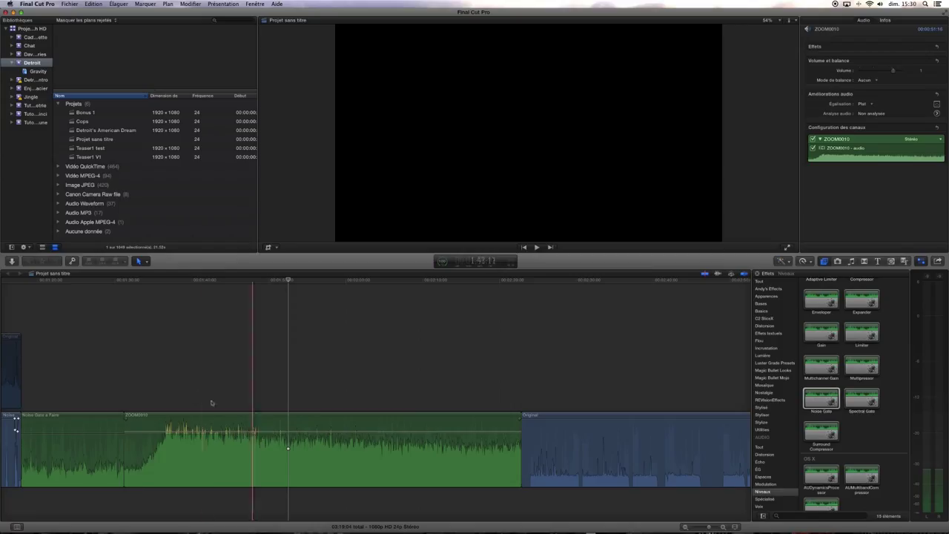
{"action": "left_click", "coordinate": [143, 386]}
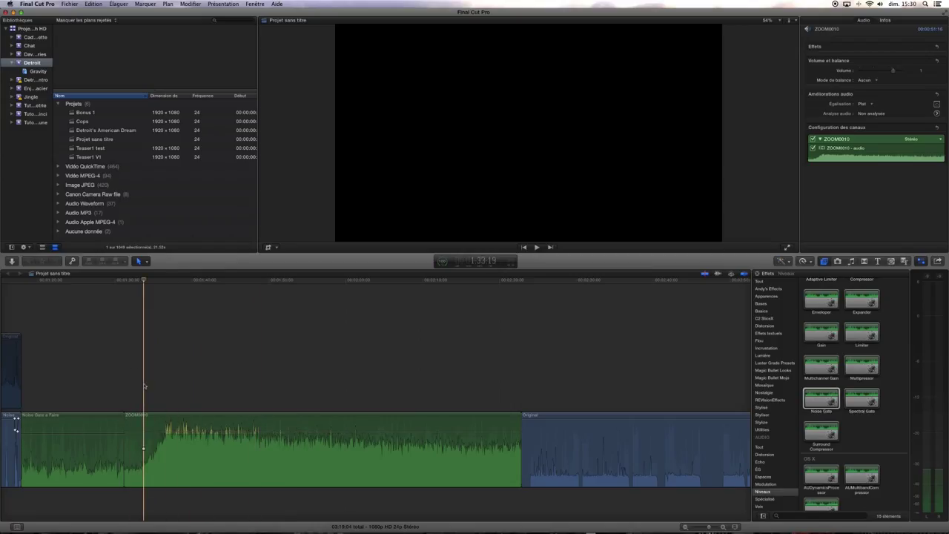
{"action": "key", "text": "space"}
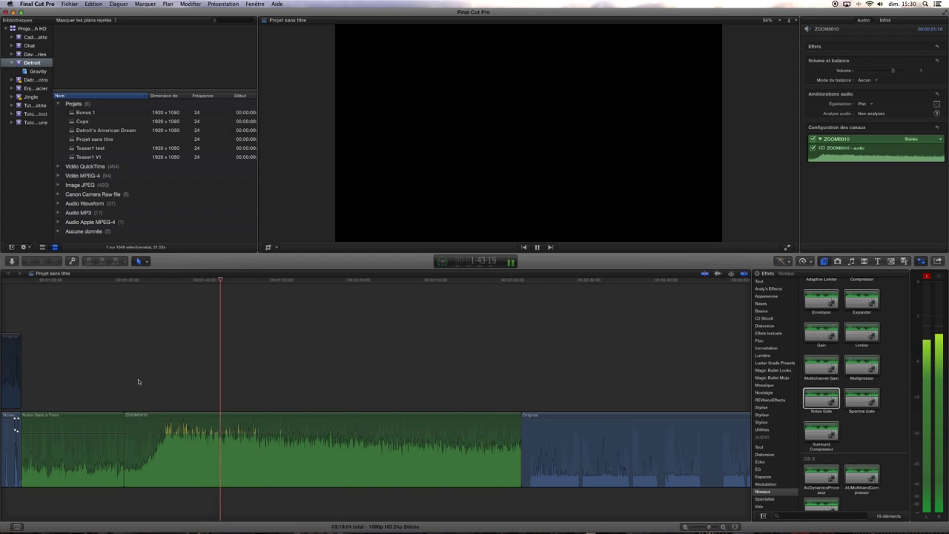
{"action": "key", "text": "space"}
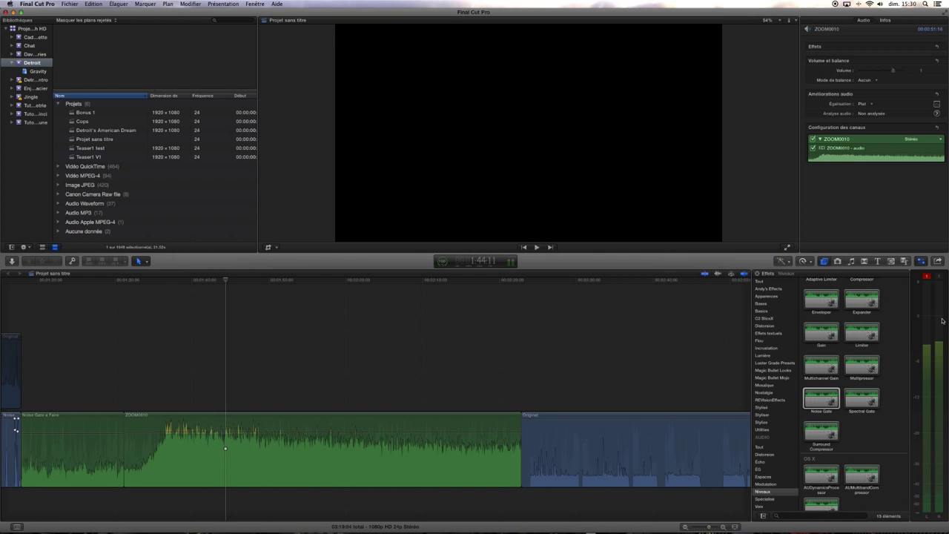
{"action": "left_click", "coordinate": [152, 392]}
{"action": "key", "text": "space"}
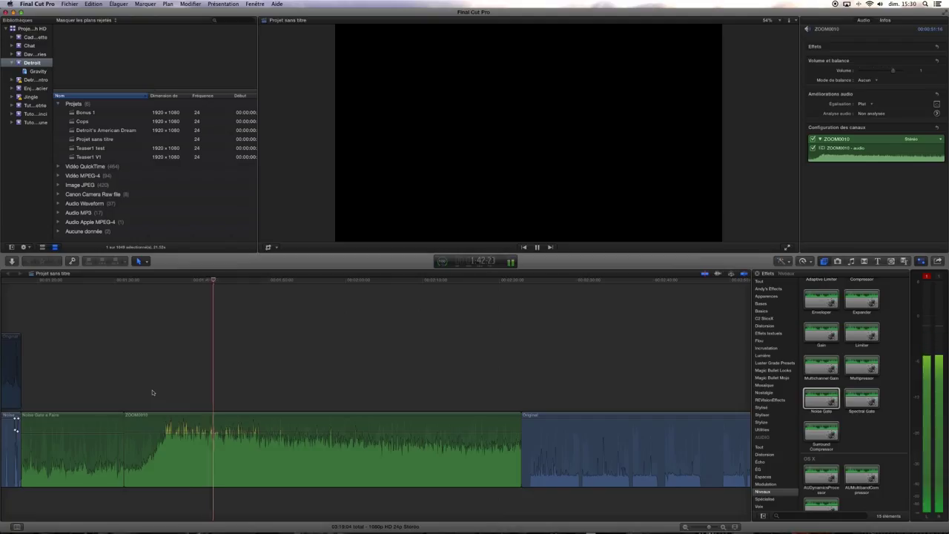
{"action": "key", "text": "space"}
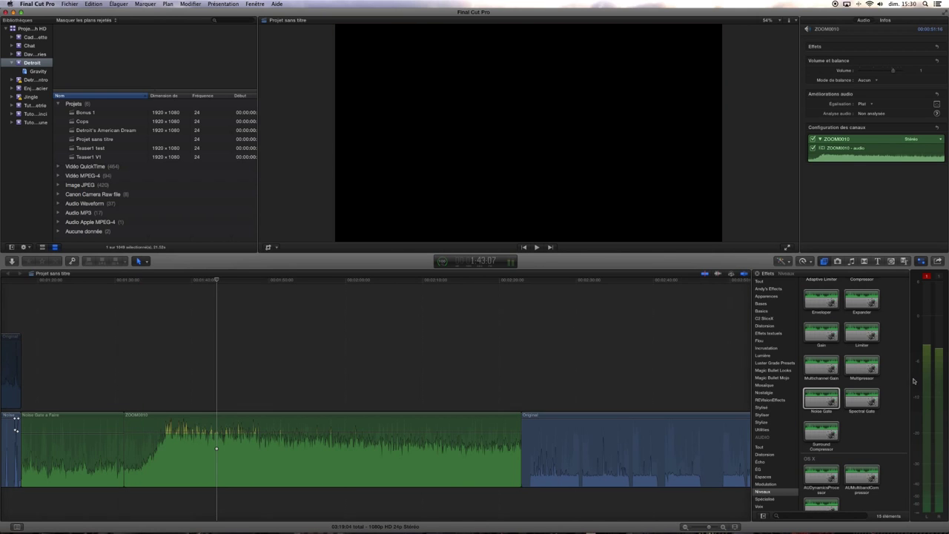
Scroll the Niveaux effect thumbnails back to the top so the Limiteur effect shows.
{"action": "left_click", "coordinate": [822, 398]}
{"action": "scroll", "coordinate": [823, 445], "scroll_direction": "down", "scroll_amount": 1}
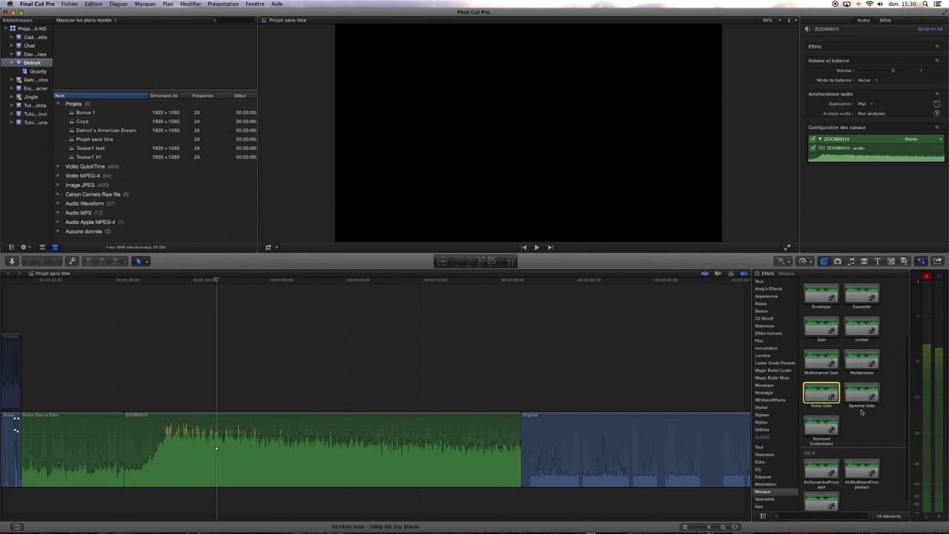
{"action": "left_click", "coordinate": [798, 491]}
{"action": "scroll", "coordinate": [768, 490], "scroll_direction": "down", "scroll_amount": 2}
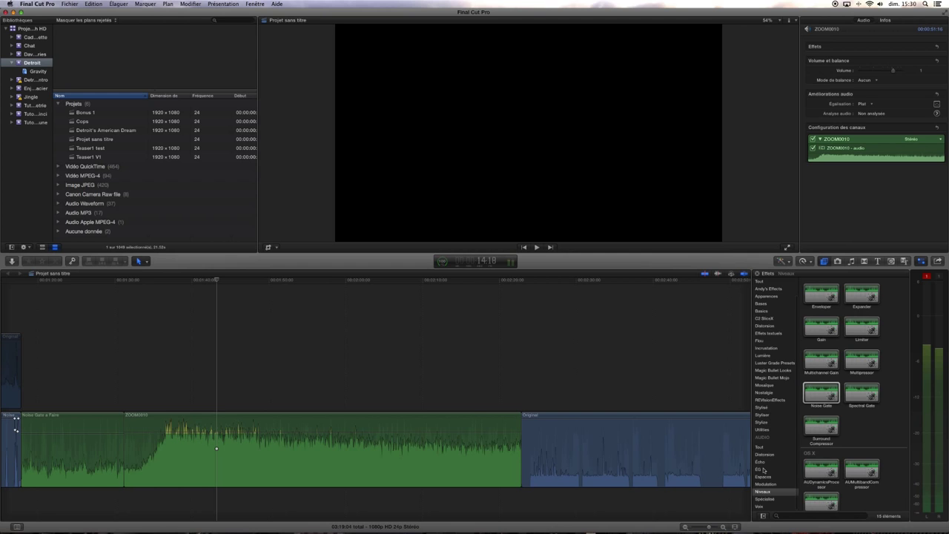
{"action": "left_click", "coordinate": [898, 429]}
{"action": "scroll", "coordinate": [891, 433], "scroll_direction": "down", "scroll_amount": 1}
{"action": "scroll", "coordinate": [837, 286], "scroll_direction": "up", "scroll_amount": 5}
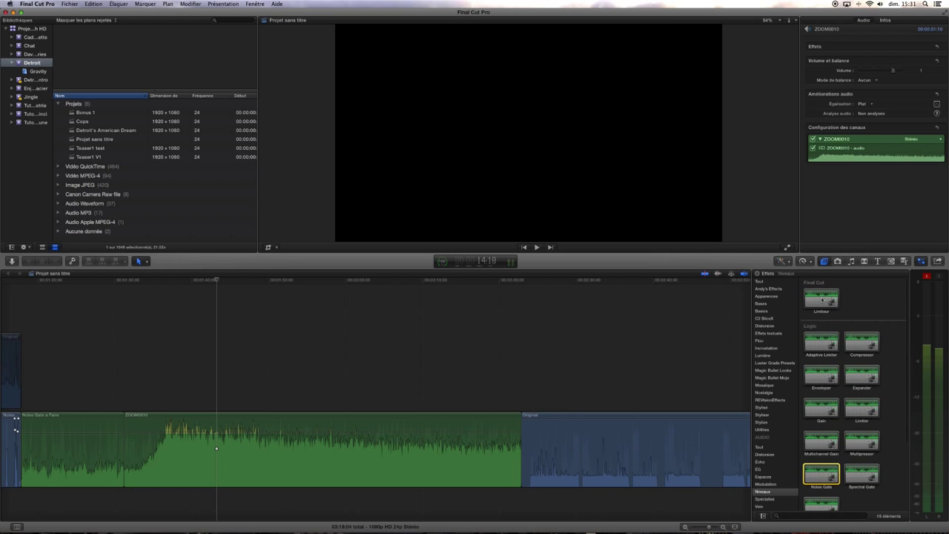
Drop the Limiteur effect onto the ZOOM0010 clip and play the loud section to hear it.
{"action": "left_click_drag", "start_coordinate": [822, 299], "coordinate": [310, 460]}
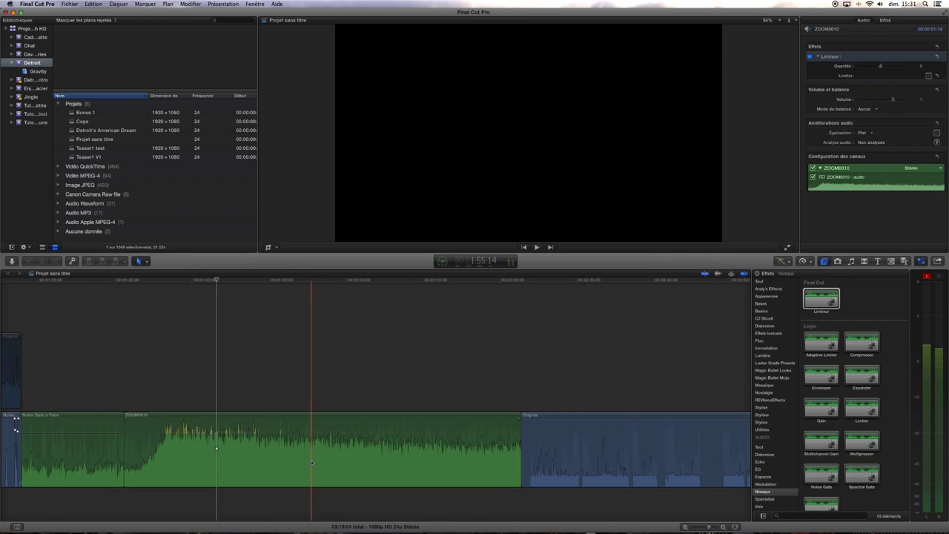
{"action": "left_click", "coordinate": [146, 389]}
{"action": "key", "text": "space"}
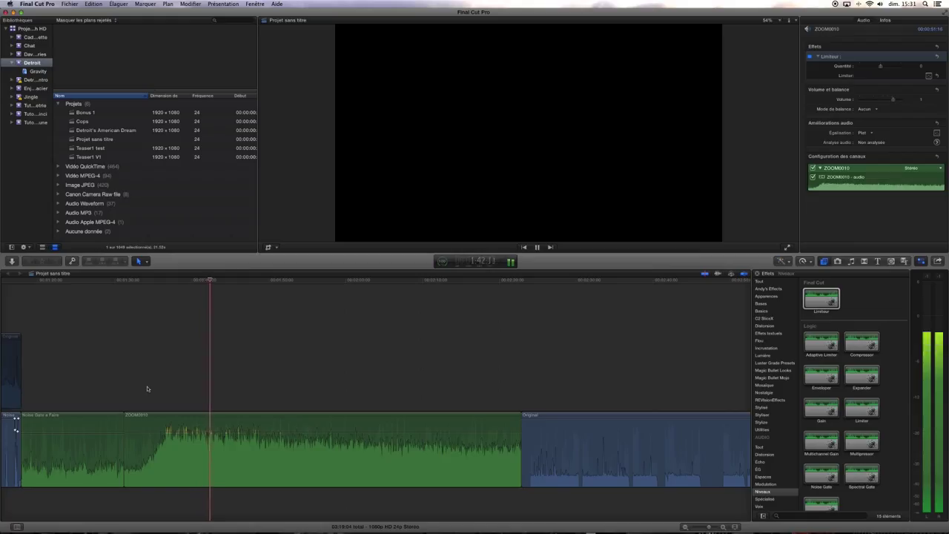
{"action": "key", "text": "space"}
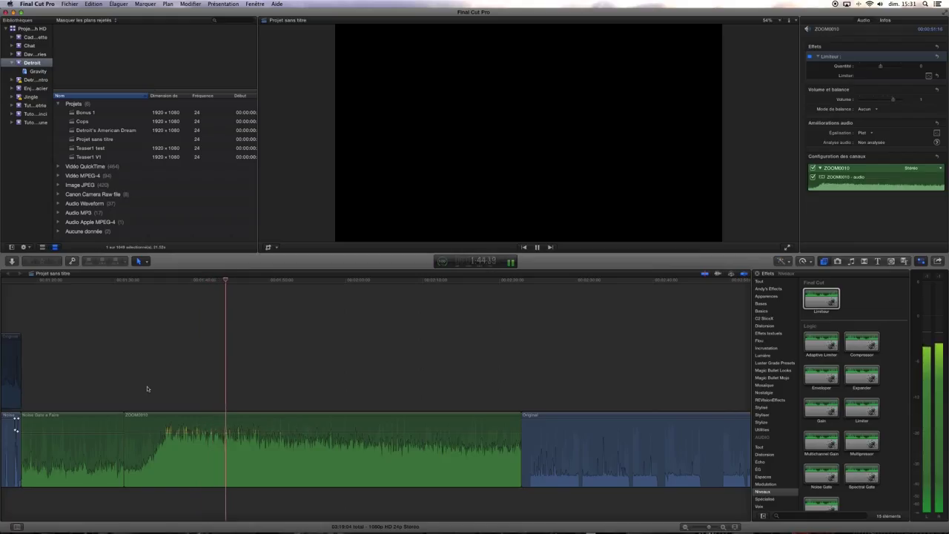
Open the Limiter settings window, raise Gain above 0 dB, and replay from before the loud part.
{"action": "left_click", "coordinate": [929, 75]}
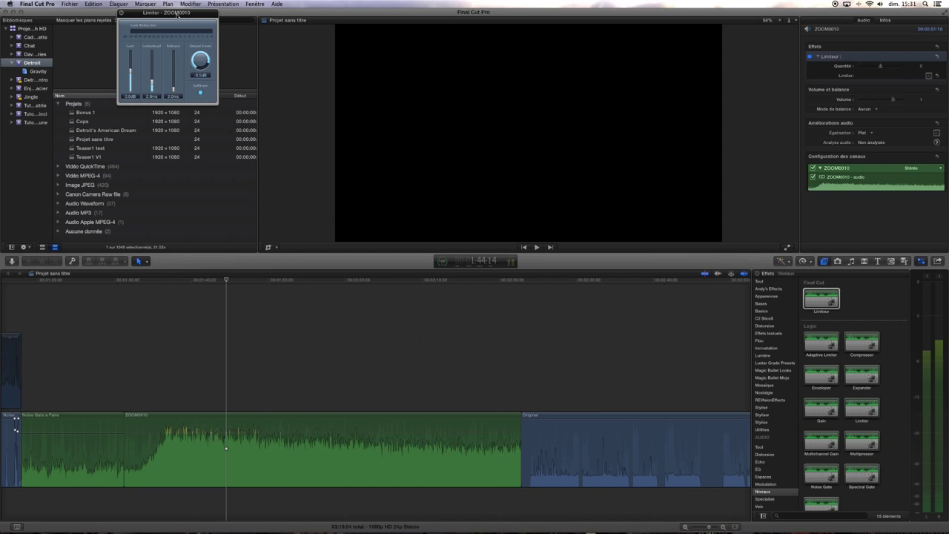
{"action": "mouse_move", "coordinate": [178, 13]}
{"action": "left_mouse_down"}
{"action": "mouse_move", "coordinate": [341, 201]}
{"action": "mouse_move", "coordinate": [333, 203]}
{"action": "left_mouse_up"}
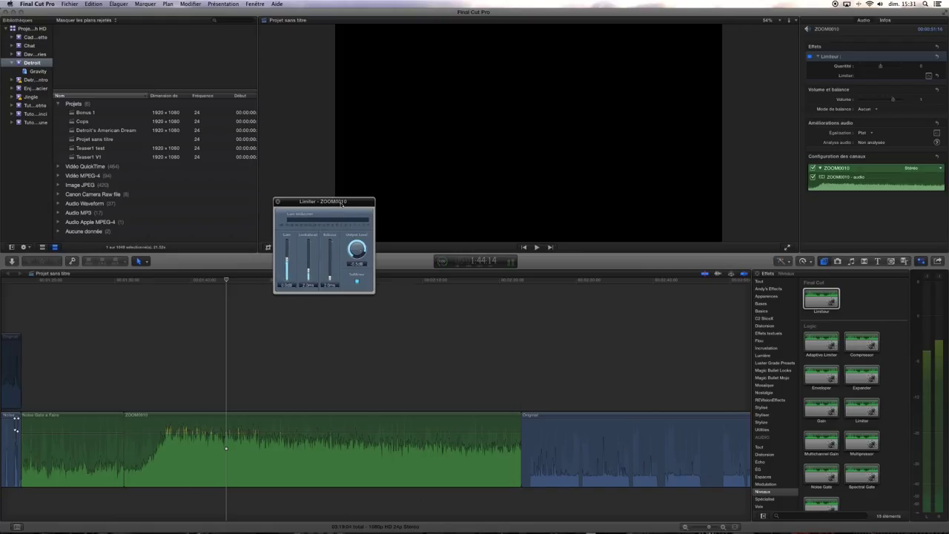
{"action": "left_click_drag", "start_coordinate": [288, 274], "coordinate": [288, 248]}
{"action": "left_click", "coordinate": [152, 388]}
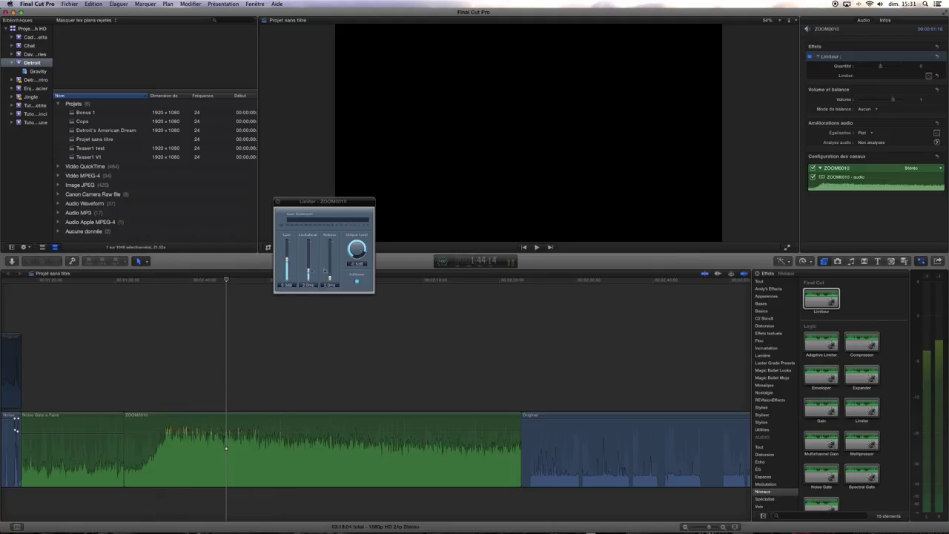
{"action": "left_click", "coordinate": [148, 343]}
{"action": "key", "text": "space"}
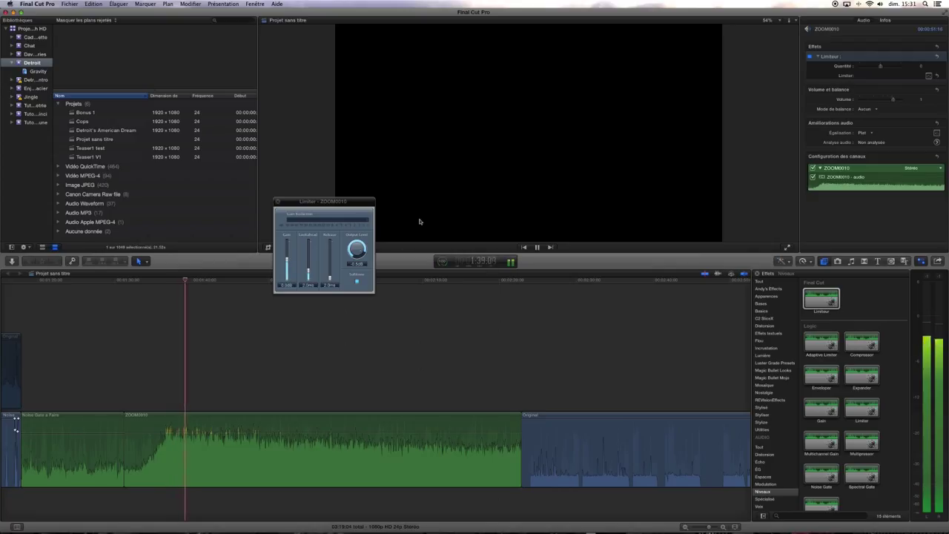
Nudge the Limiter's Lookahead up slightly and replay the section to preview the change.
{"action": "key", "text": "space"}
{"action": "left_click_drag", "start_coordinate": [308, 274], "coordinate": [309, 259]}
{"action": "left_click", "coordinate": [155, 381]}
{"action": "key", "text": "space"}
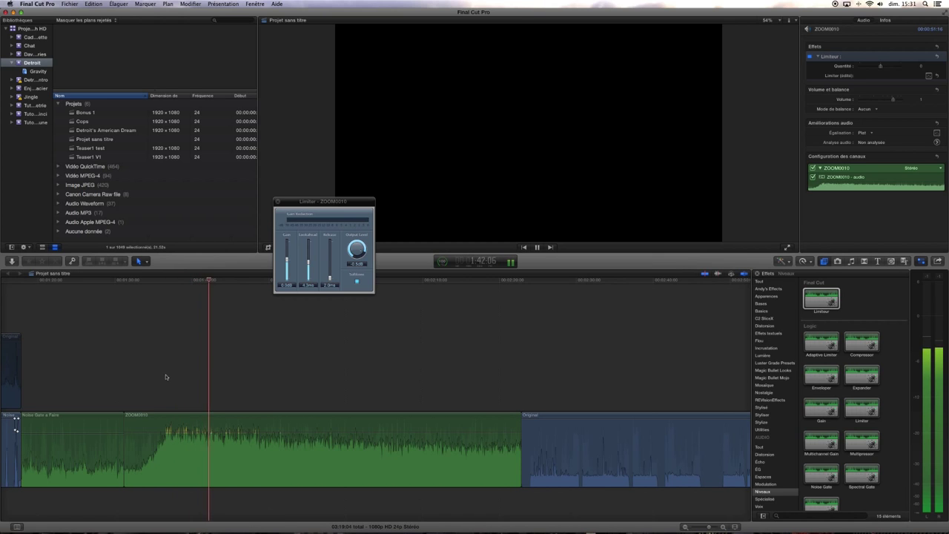
{"action": "key", "text": "space"}
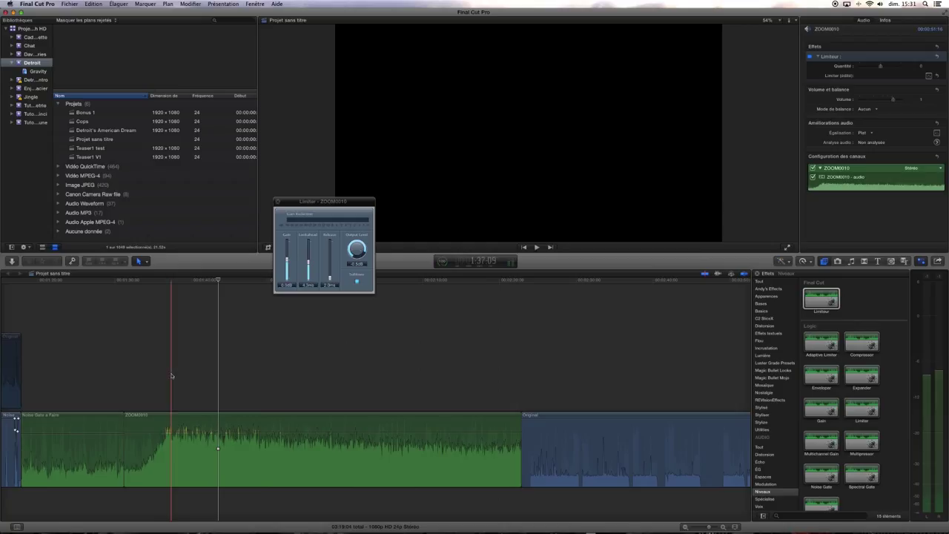